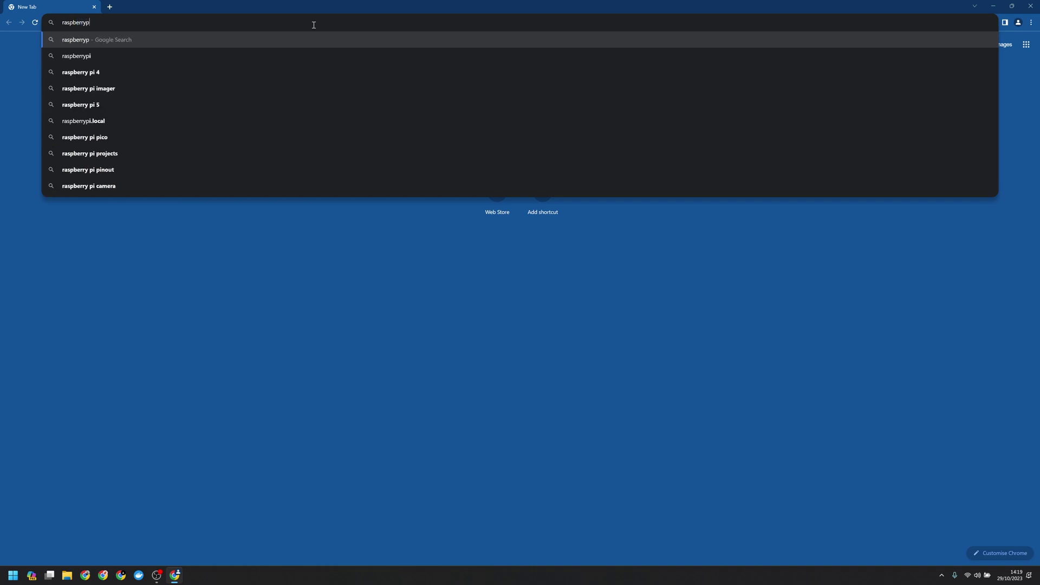
Step: Open raspberrypi.org/downloads and download the Raspberry Pi Imager installer for Windows
{"action": "type", "text": "download"}
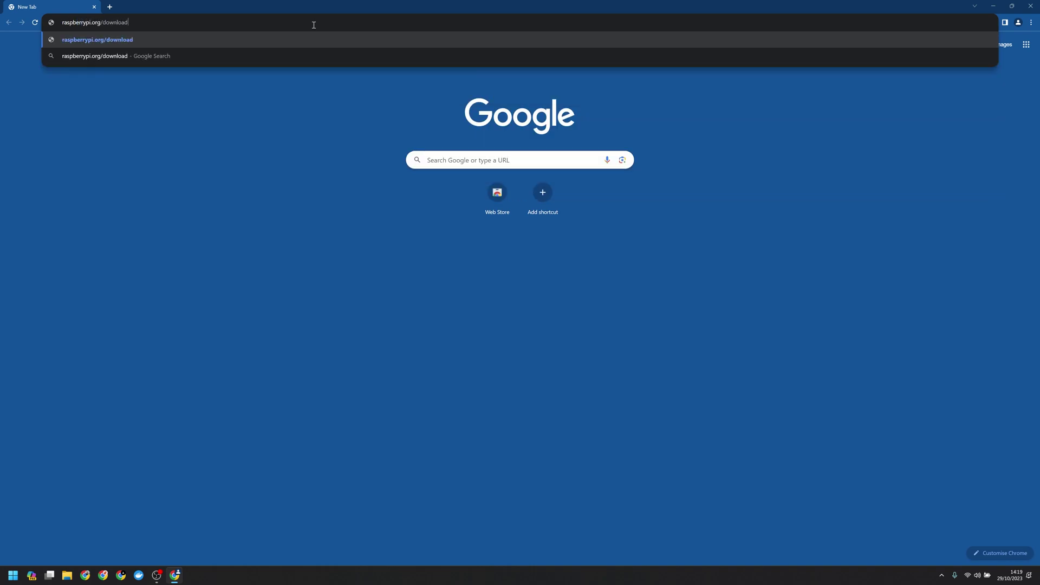
{"action": "key", "text": "Return"}
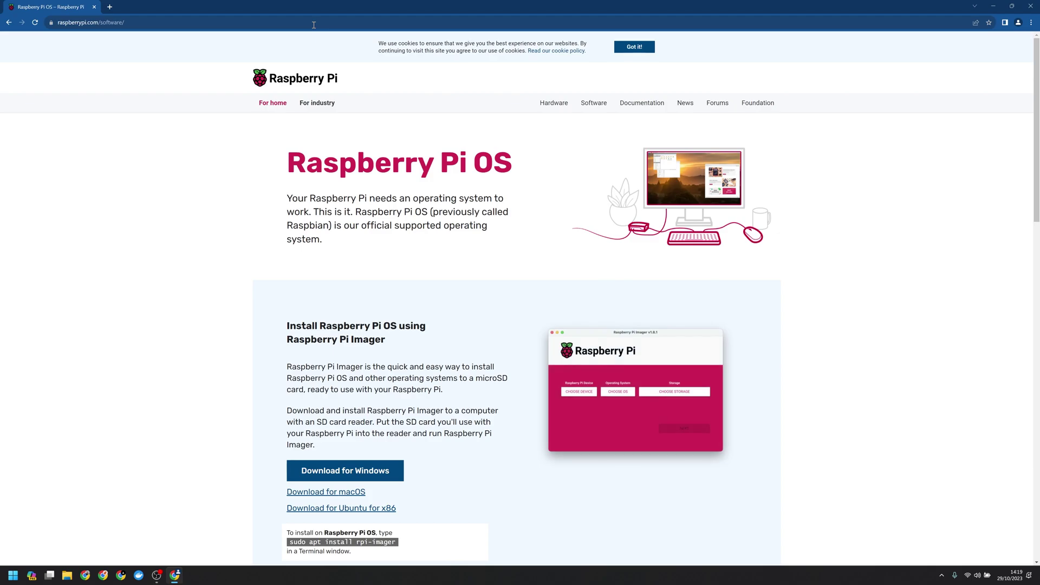
{"action": "left_click", "coordinate": [314, 25]}
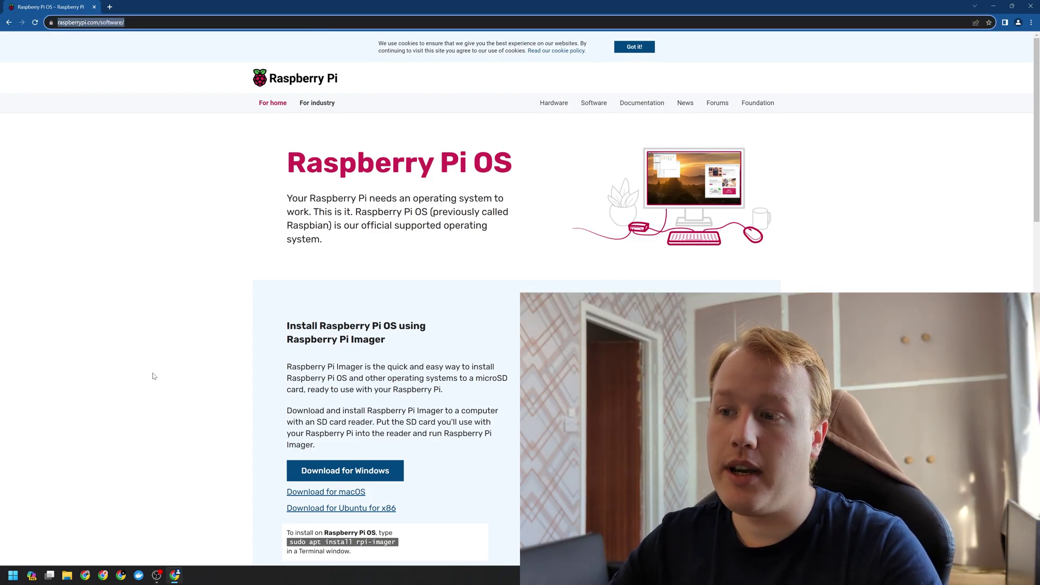
{"action": "scroll", "coordinate": [153, 374], "scroll_direction": "down", "scroll_amount": 3}
{"action": "scroll", "coordinate": [154, 376], "scroll_direction": "down", "scroll_amount": 15}
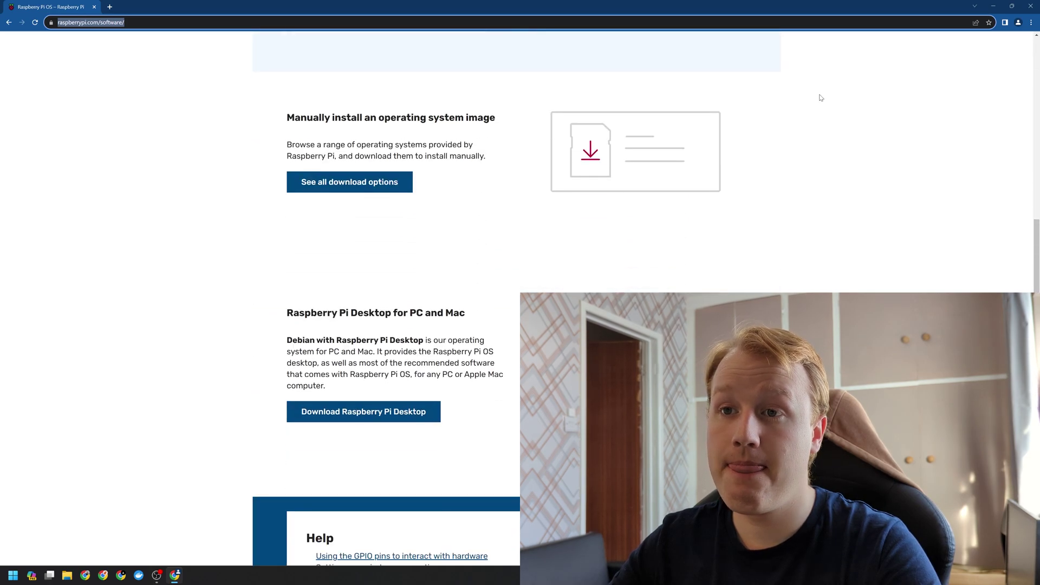
{"action": "scroll", "coordinate": [281, 339], "scroll_direction": "up", "scroll_amount": 13}
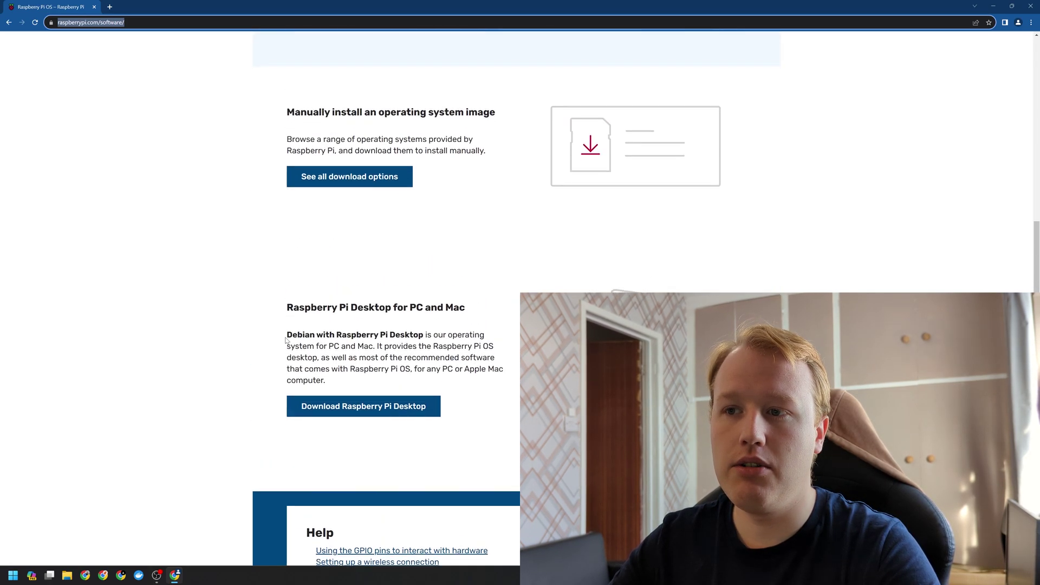
{"action": "left_click", "coordinate": [345, 308]}
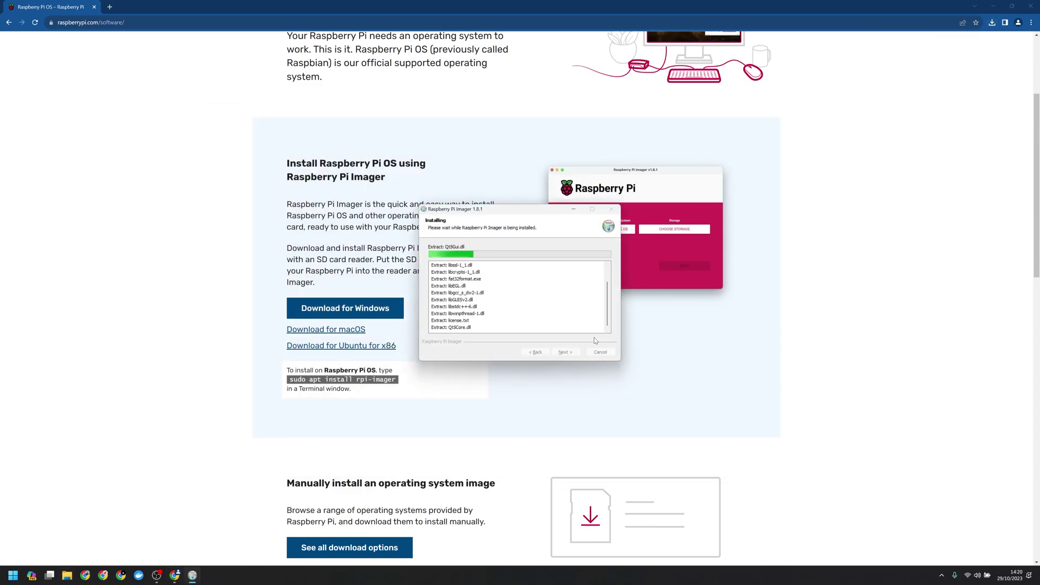
Step: Finish the Imager installation and select Raspberry Pi 4 as the device
{"action": "left_click", "coordinate": [567, 352]}
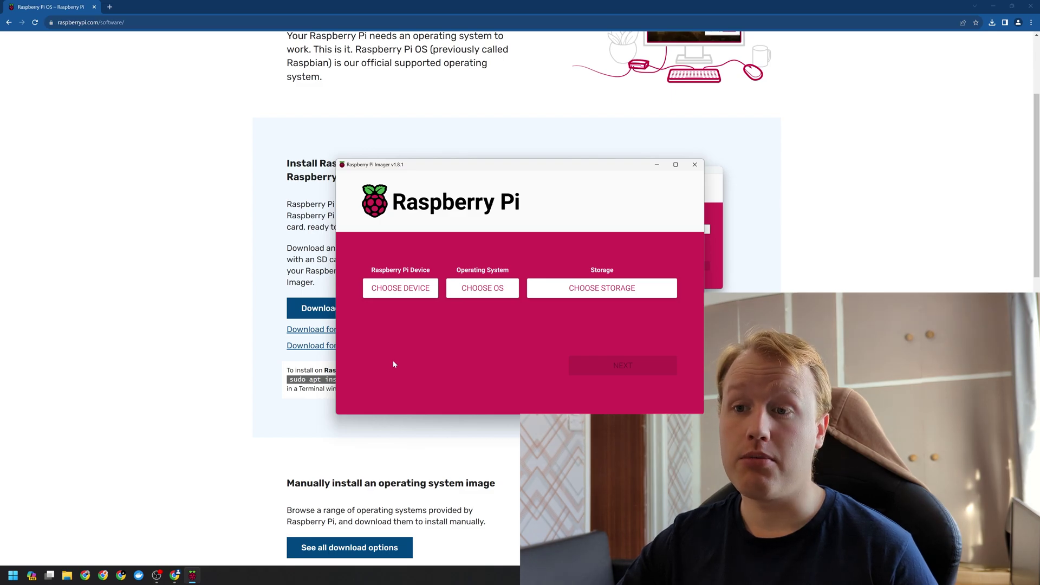
{"action": "left_click", "coordinate": [388, 288]}
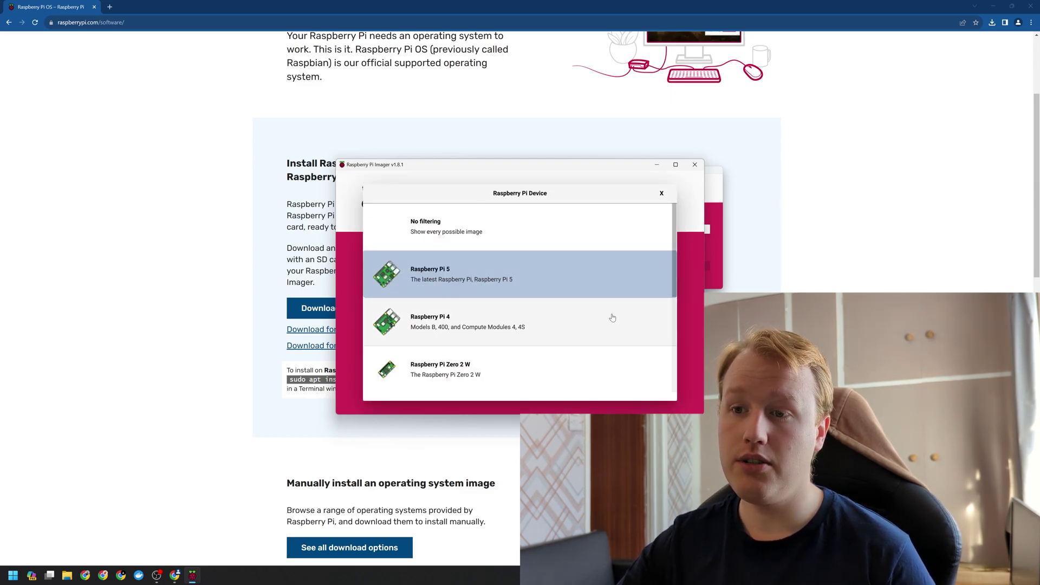
{"action": "left_click", "coordinate": [539, 326]}
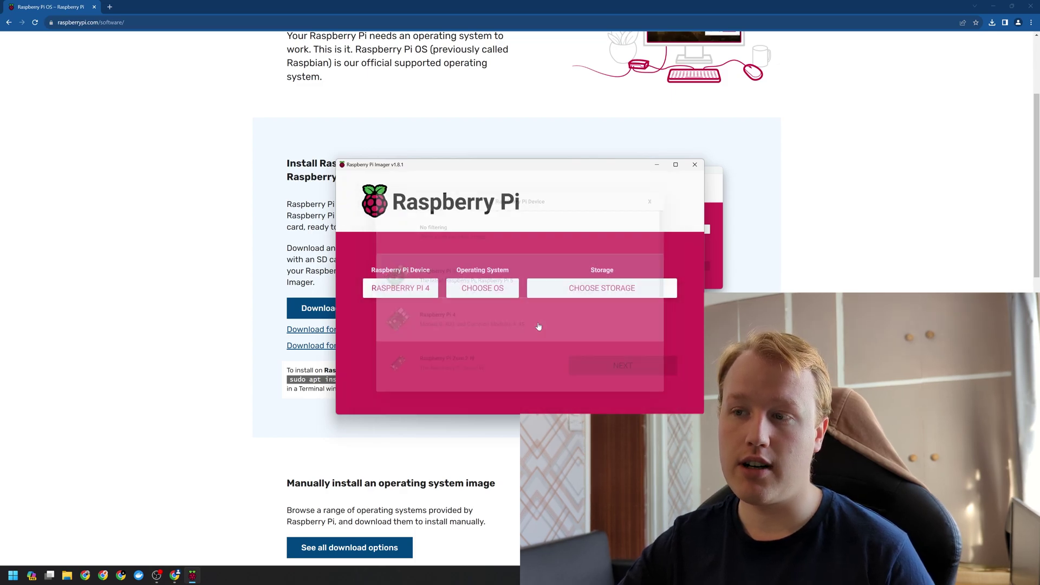
Step: Choose Home Assistant OS 11.1 (RPi 4/400) from Other specific-purpose OS > Home assistants and home automation
{"action": "left_click", "coordinate": [490, 293]}
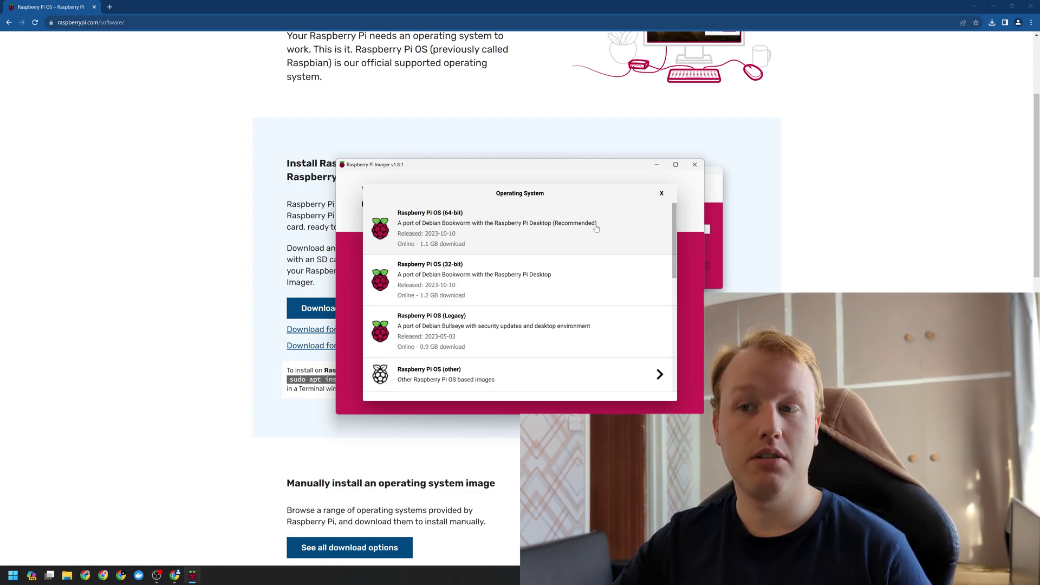
{"action": "scroll", "coordinate": [596, 228], "scroll_direction": "down", "scroll_amount": 5}
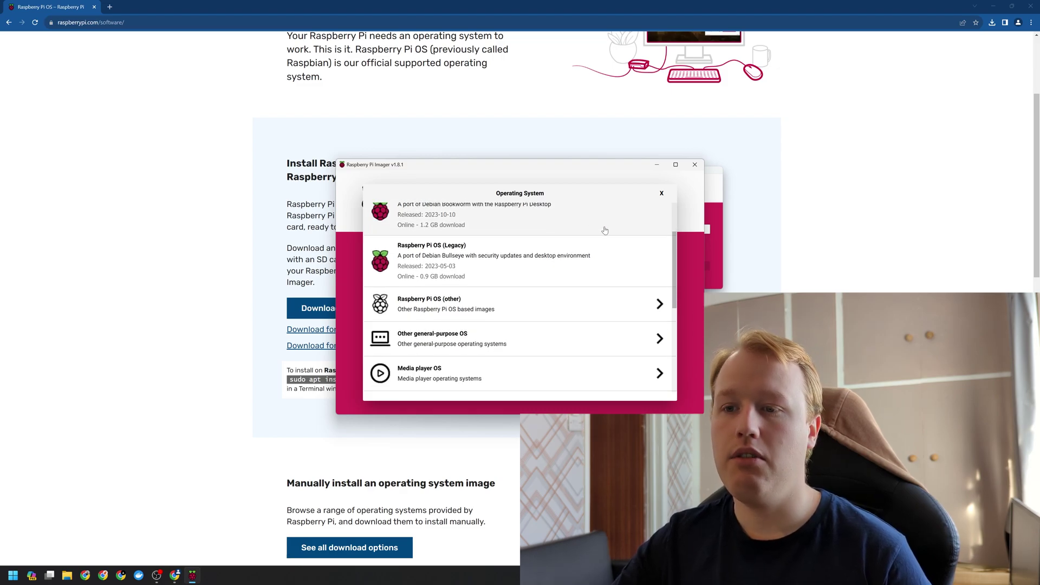
{"action": "scroll", "coordinate": [542, 265], "scroll_direction": "down", "scroll_amount": 3}
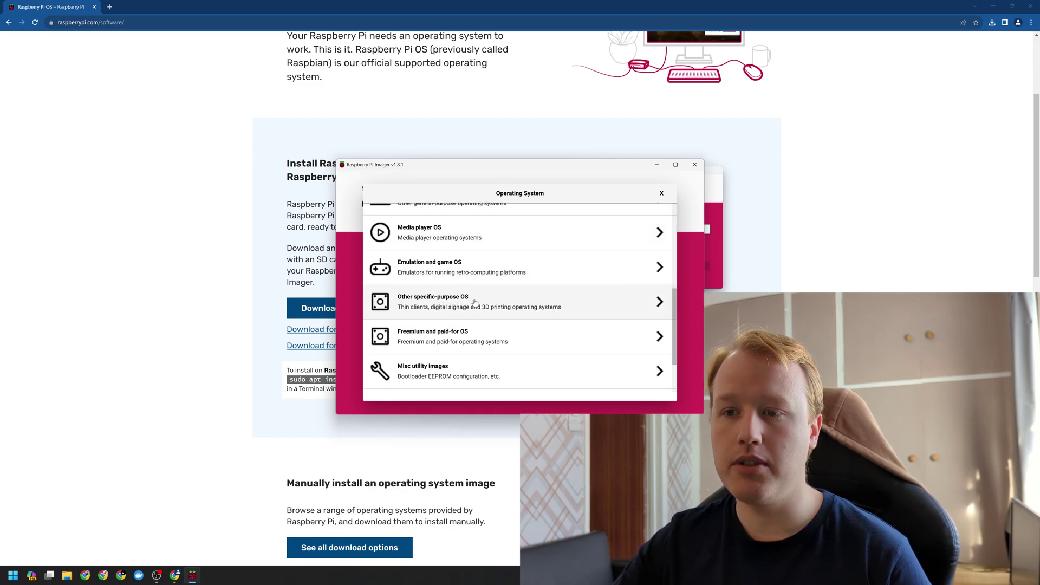
{"action": "left_click", "coordinate": [529, 302]}
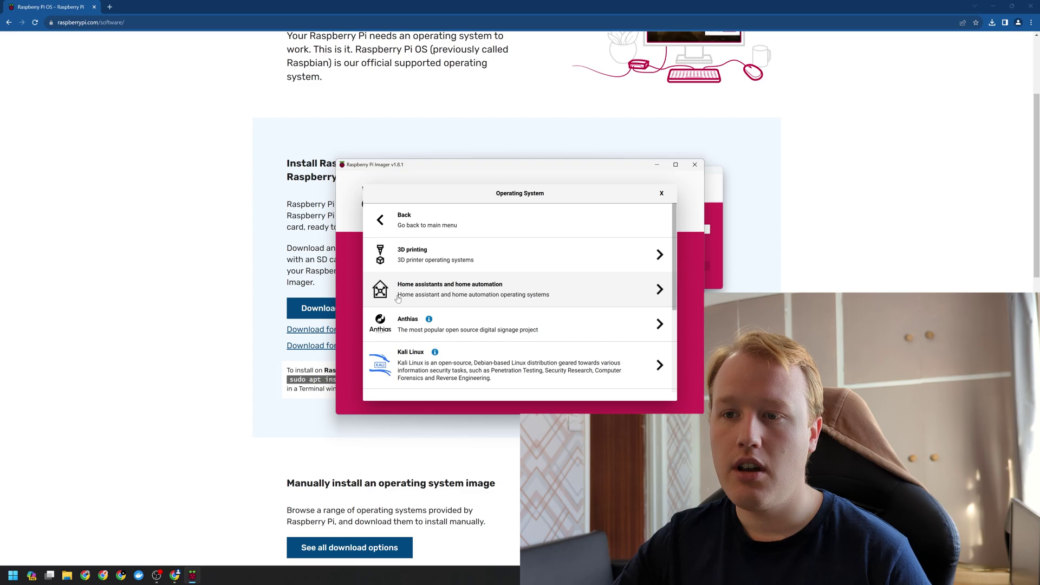
{"action": "left_click", "coordinate": [413, 301]}
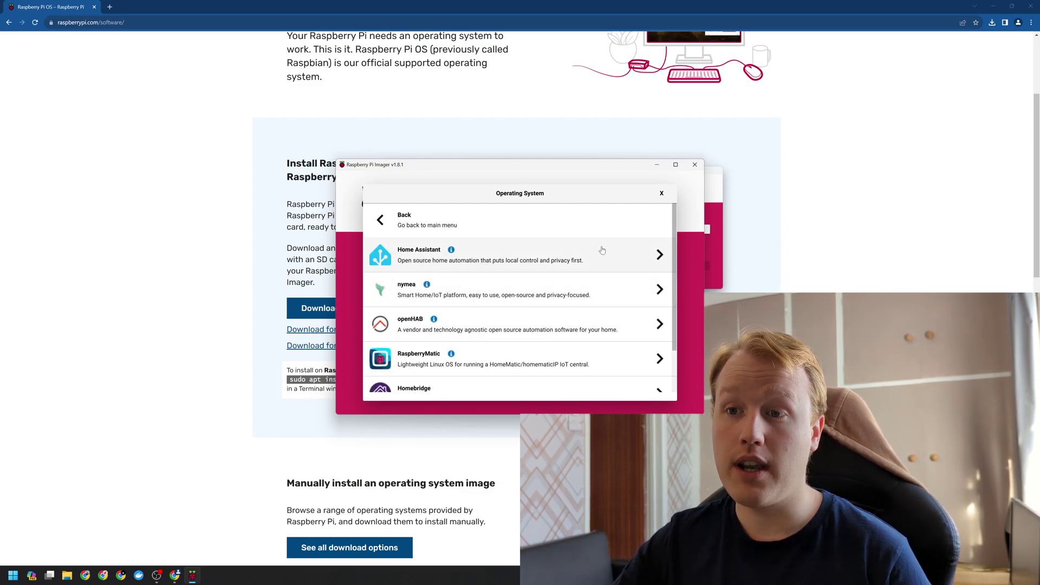
{"action": "left_click", "coordinate": [658, 254]}
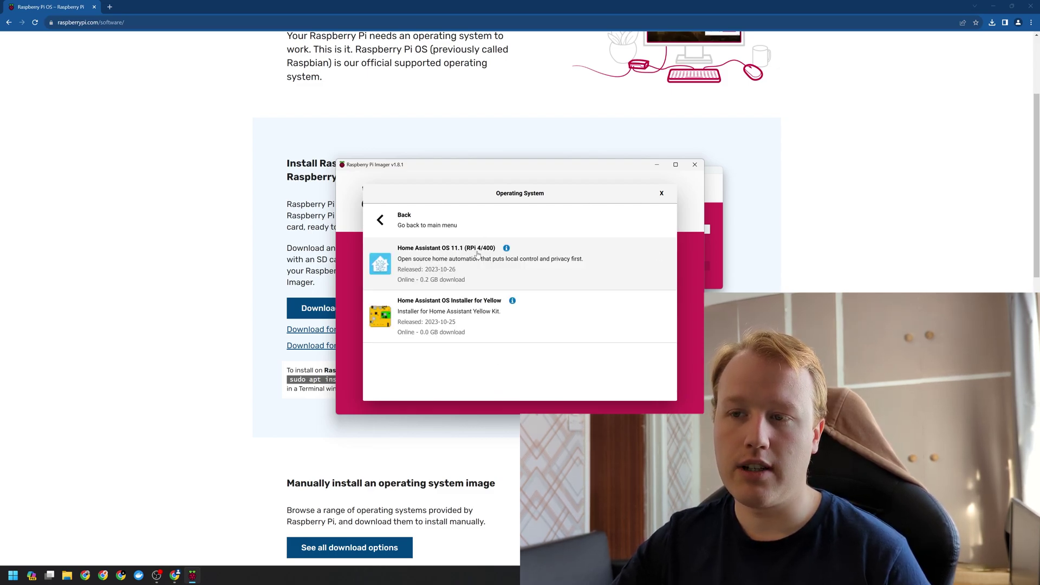
{"action": "left_click", "coordinate": [601, 270]}
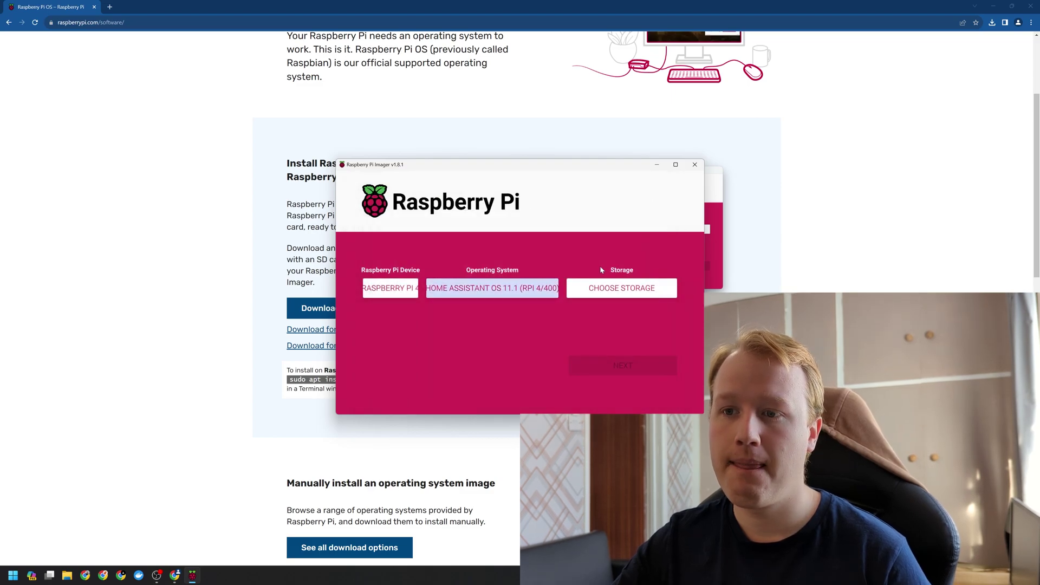
Step: Flash Home Assistant OS 11.1 to the SDXC card, confirm erasing it, then dismiss the success notice
{"action": "left_click", "coordinate": [628, 292]}
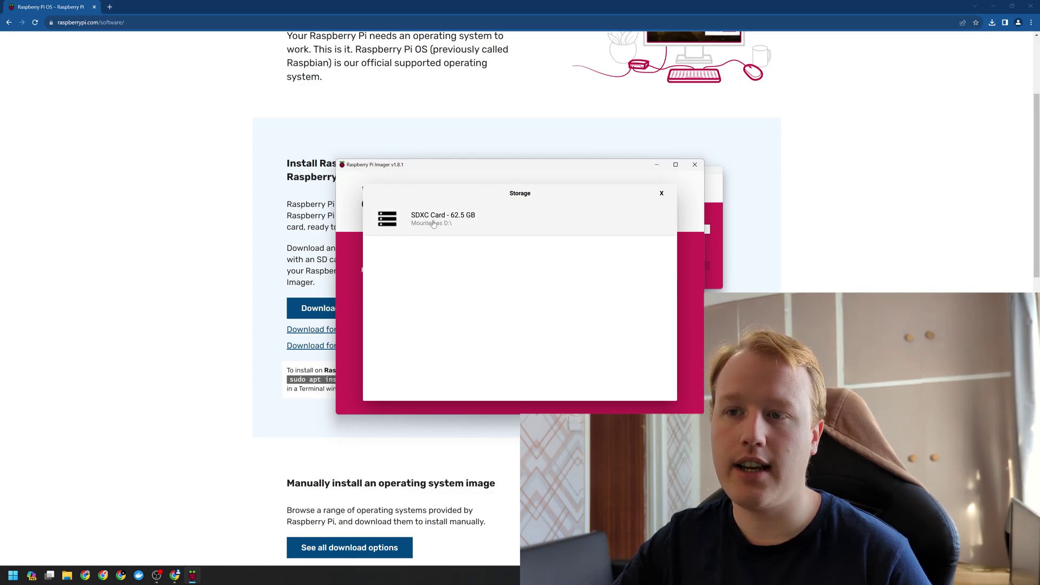
{"action": "left_click", "coordinate": [479, 228]}
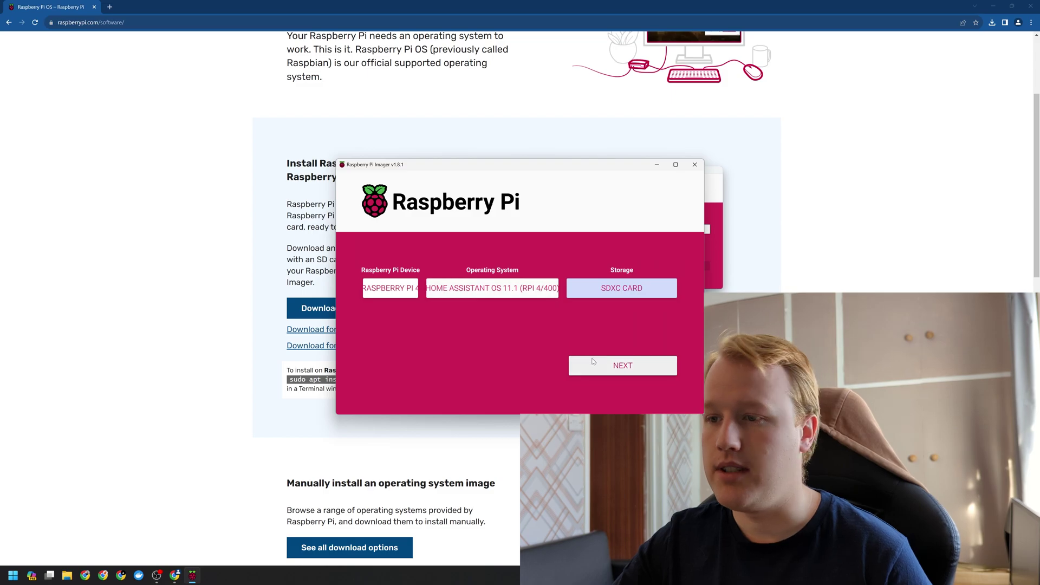
{"action": "left_click", "coordinate": [623, 366]}
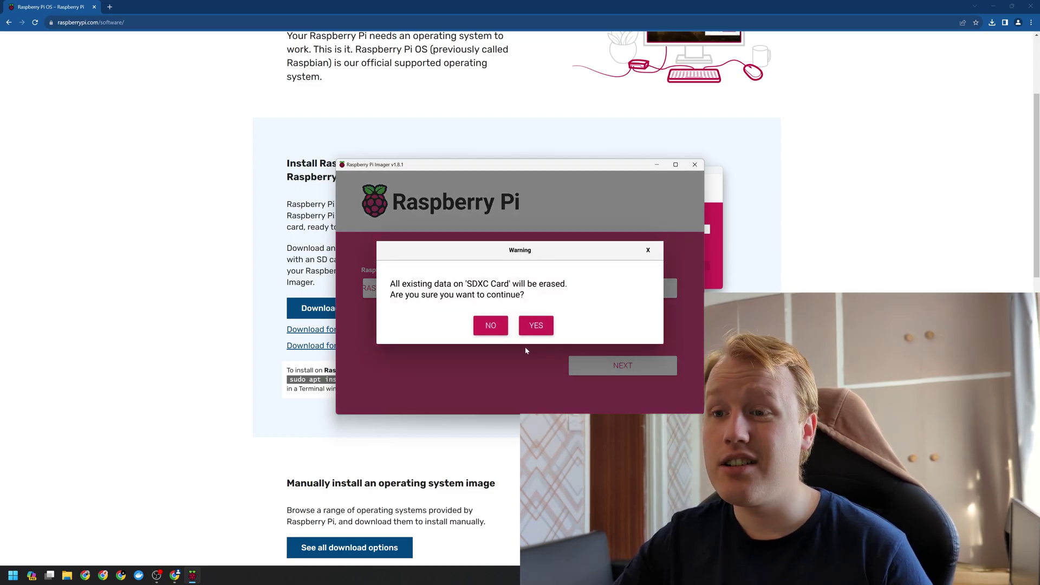
{"action": "left_click", "coordinate": [533, 324]}
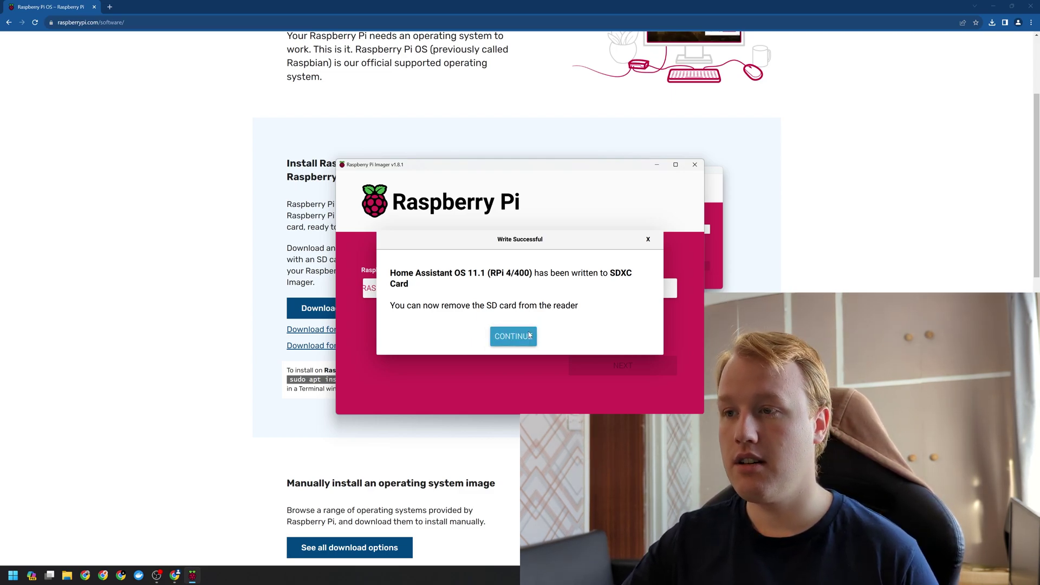
{"action": "left_click", "coordinate": [517, 337]}
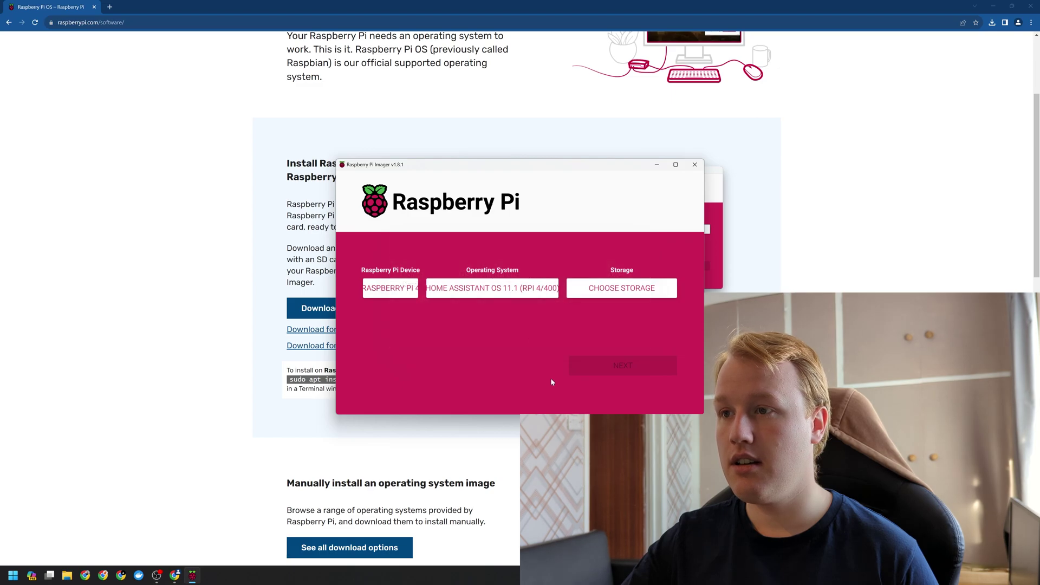
Step: Close the Raspberry Pi Imager window
{"action": "left_click", "coordinate": [694, 165]}
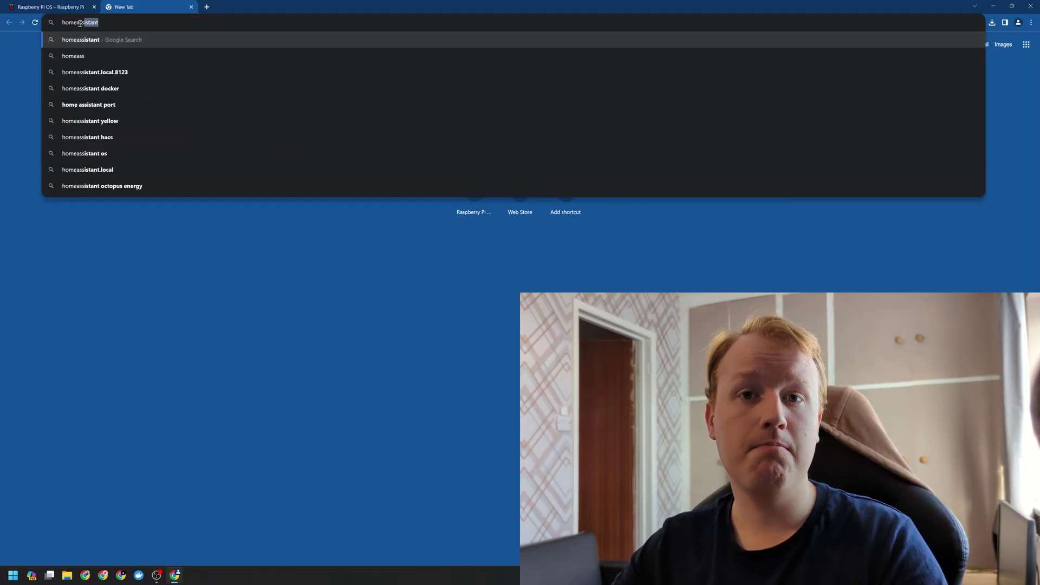
Step: Load homeassistant.local:8123 in the new Chrome tab
{"action": "type", "text": "tant.local:"}
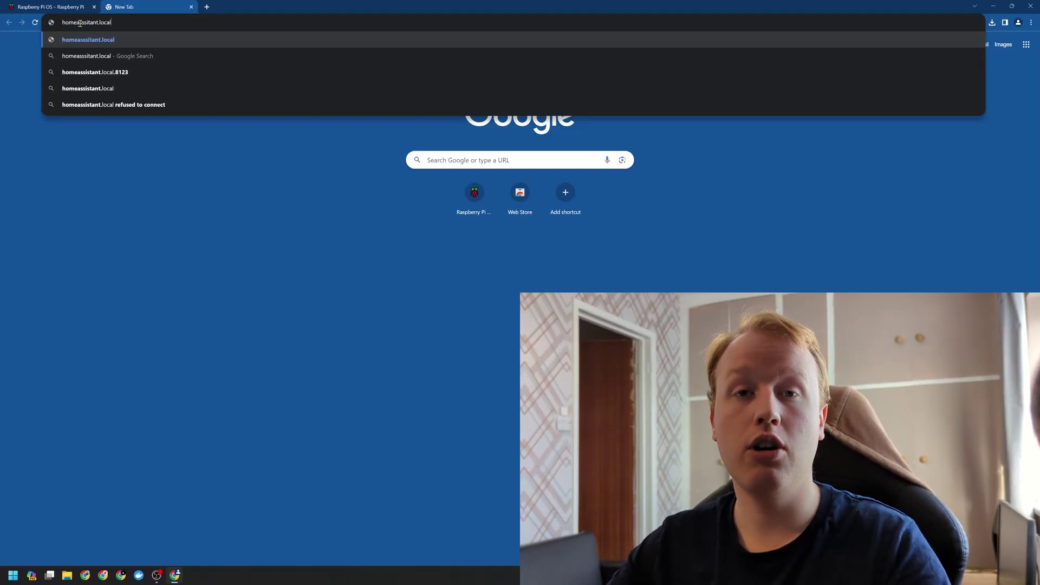
{"action": "type", "text": "8123"}
{"action": "key", "text": "Return"}
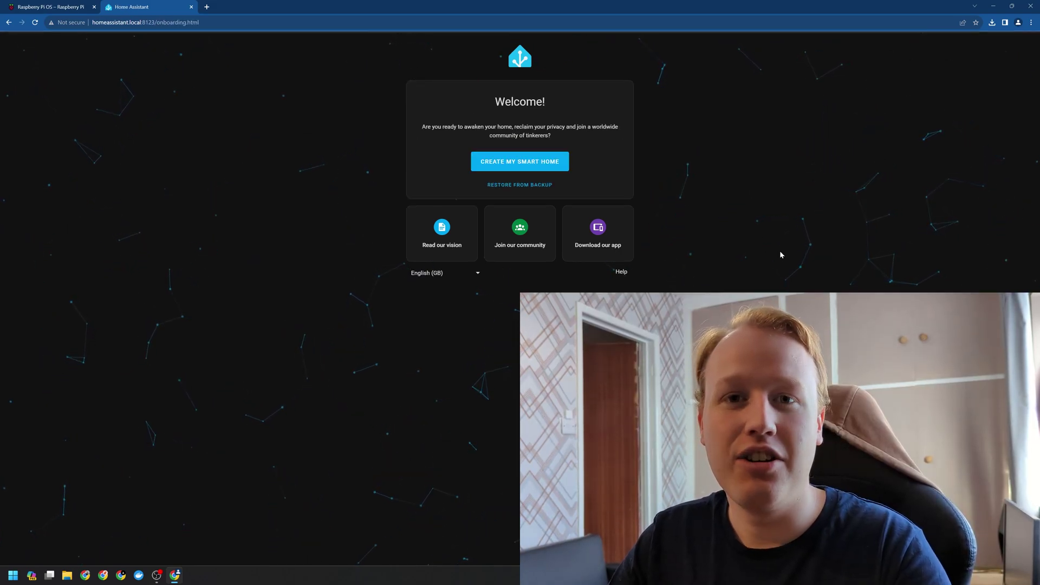
Step: Start the smart home setup and create the owner account with a name and matching password
{"action": "left_click", "coordinate": [505, 163]}
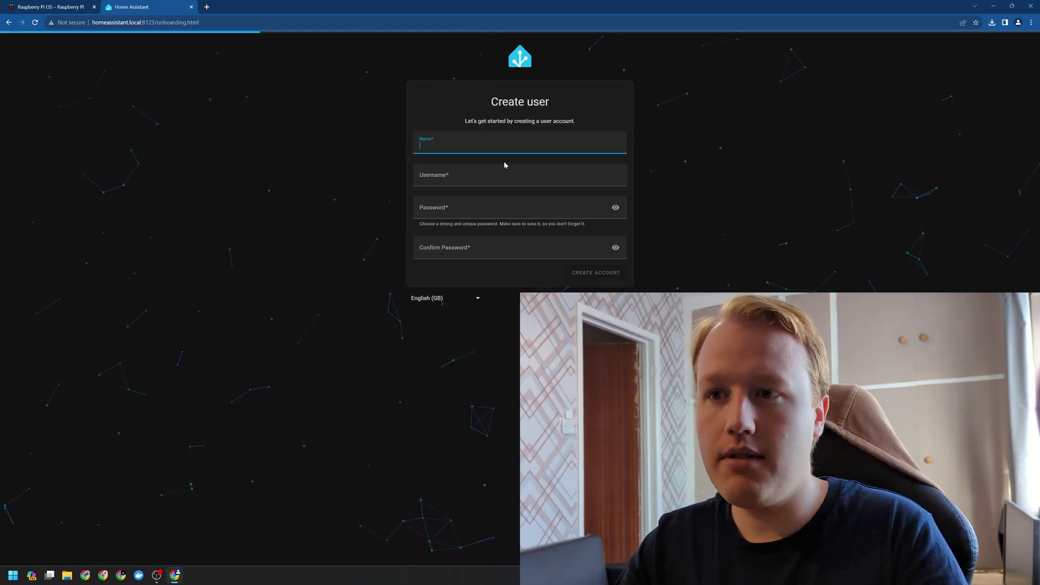
{"action": "type", "text": "Adam"}
{"action": "key", "text": "Tab"}
{"action": "key", "text": "Tab"}
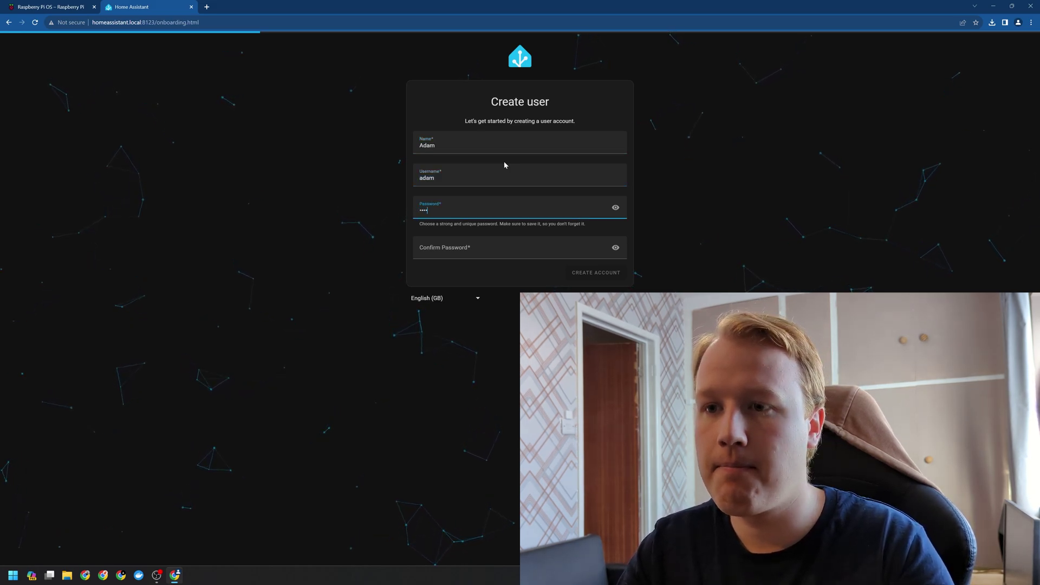
{"action": "type", "text": "********"}
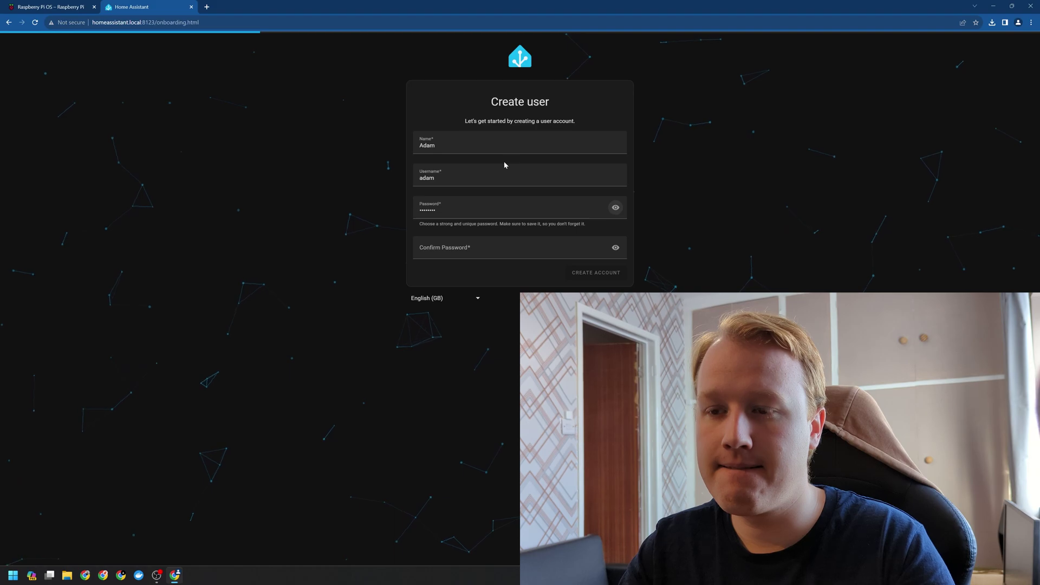
{"action": "key", "text": "Tab"}
{"action": "type", "text": "********"}
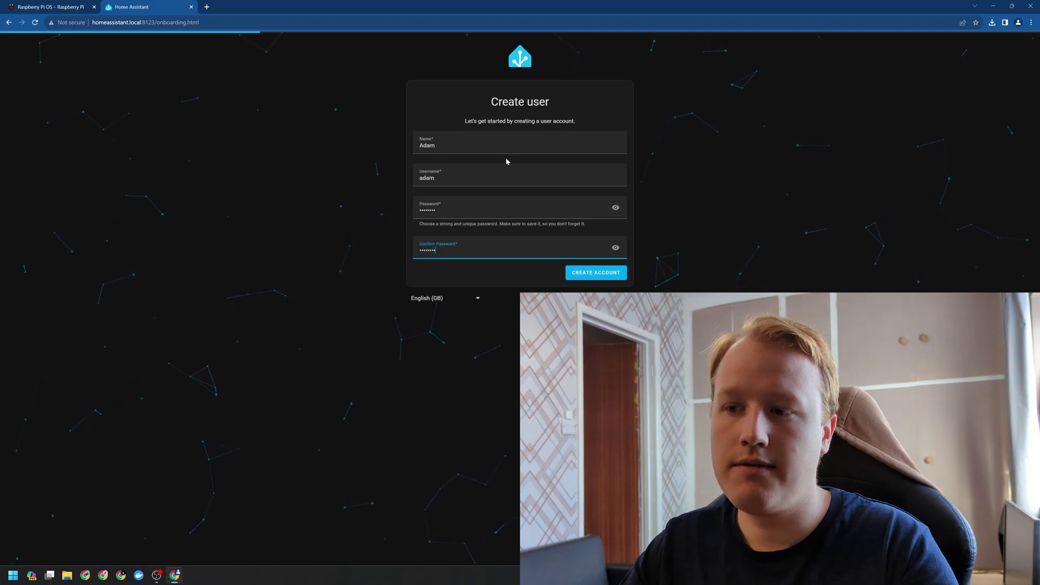
{"action": "left_click", "coordinate": [588, 278]}
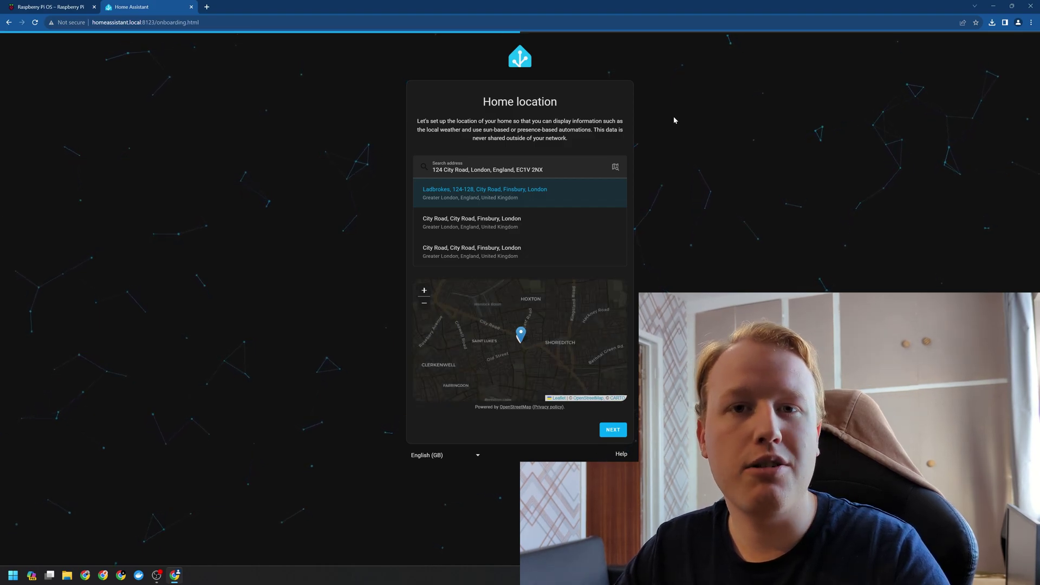
Step: Accept the home location and continue with all analytics sharing left off
{"action": "left_click", "coordinate": [613, 431]}
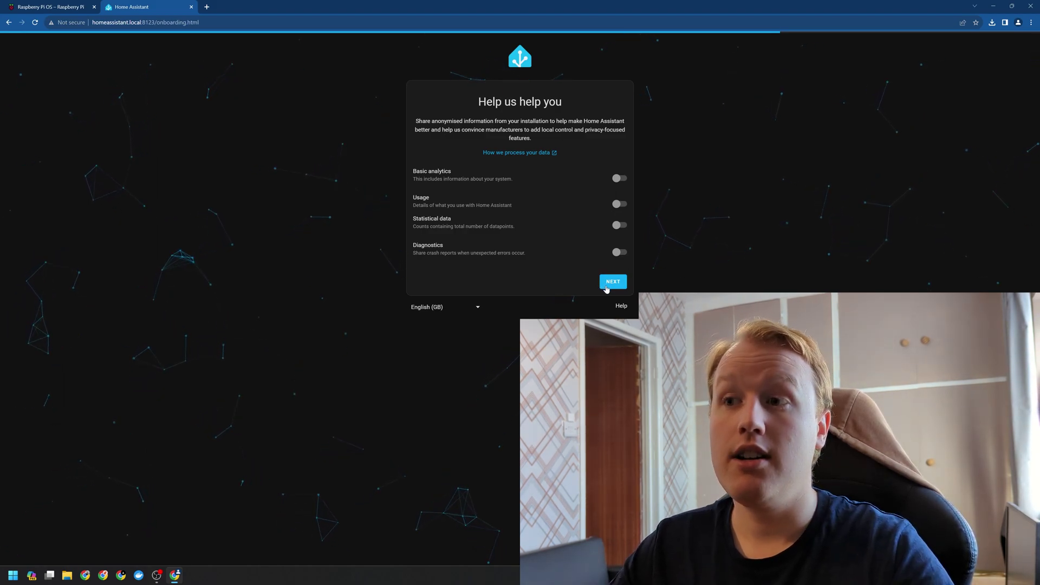
{"action": "left_click", "coordinate": [606, 287]}
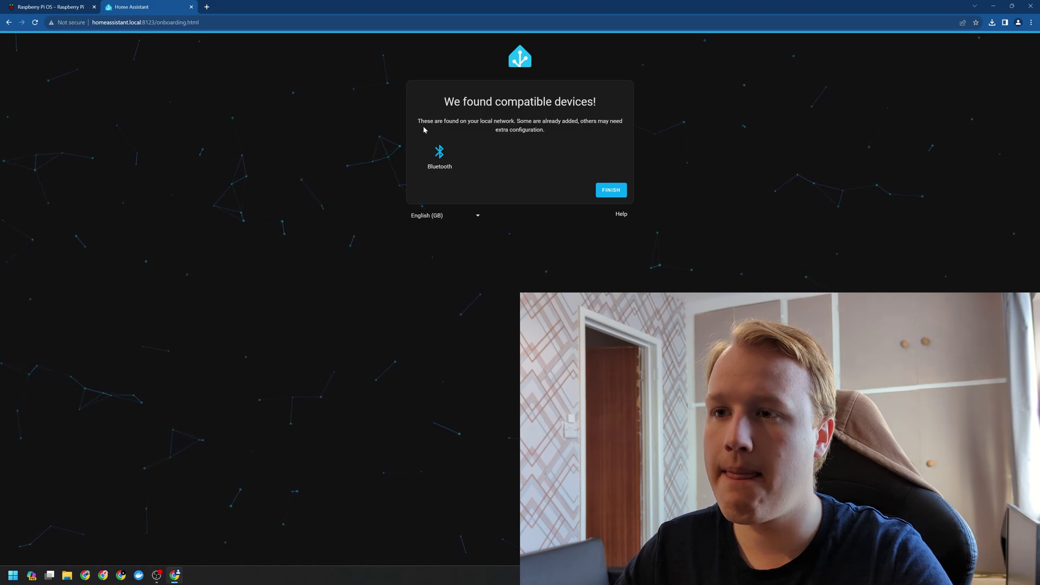
Step: Clear a stray text selection and finish onboarding to reach the Overview dashboard
{"action": "left_click_drag", "start_coordinate": [429, 164], "coordinate": [442, 190]}
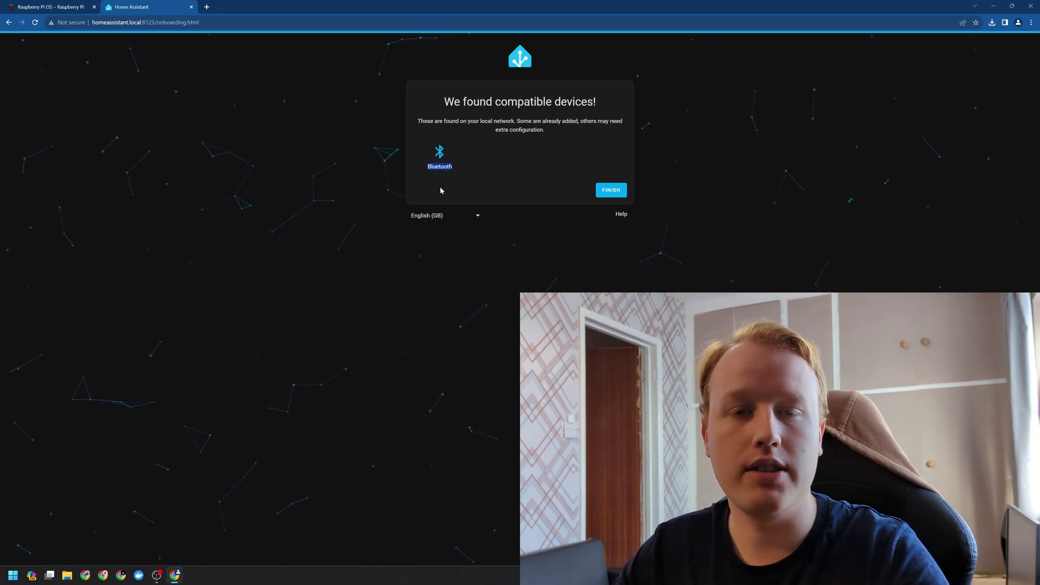
{"action": "left_click", "coordinate": [478, 166]}
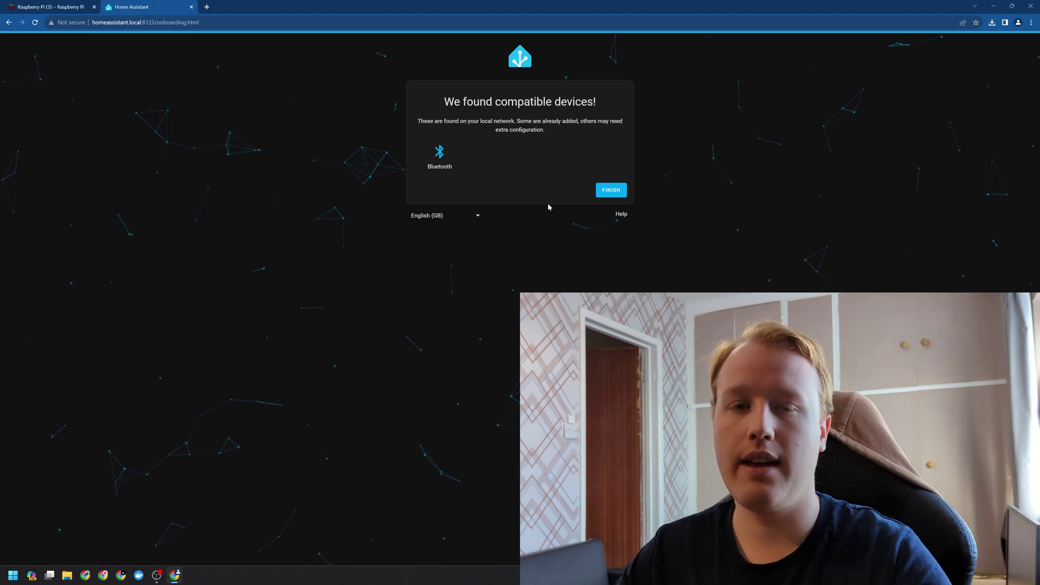
{"action": "left_click", "coordinate": [608, 194]}
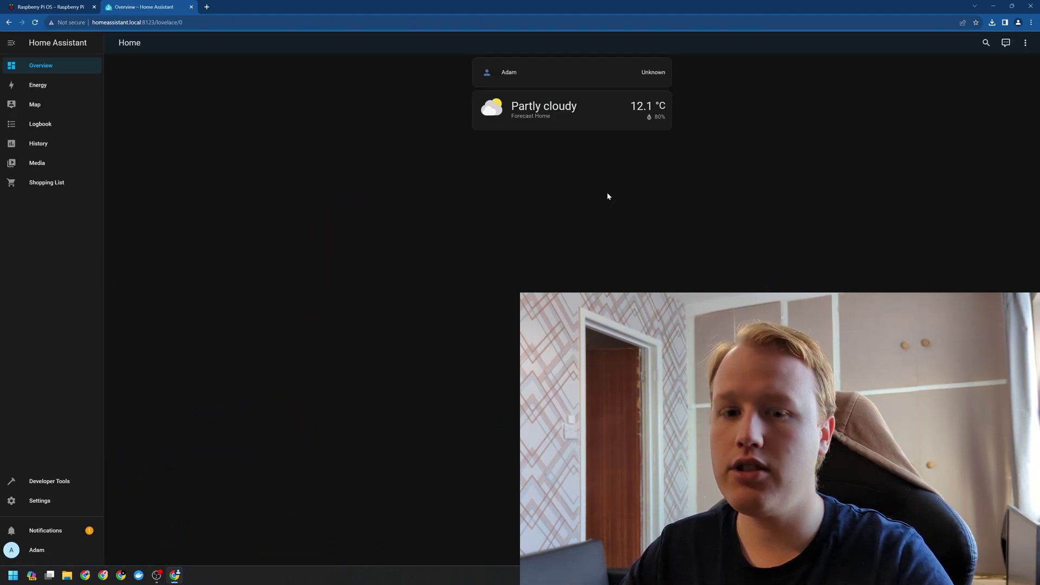